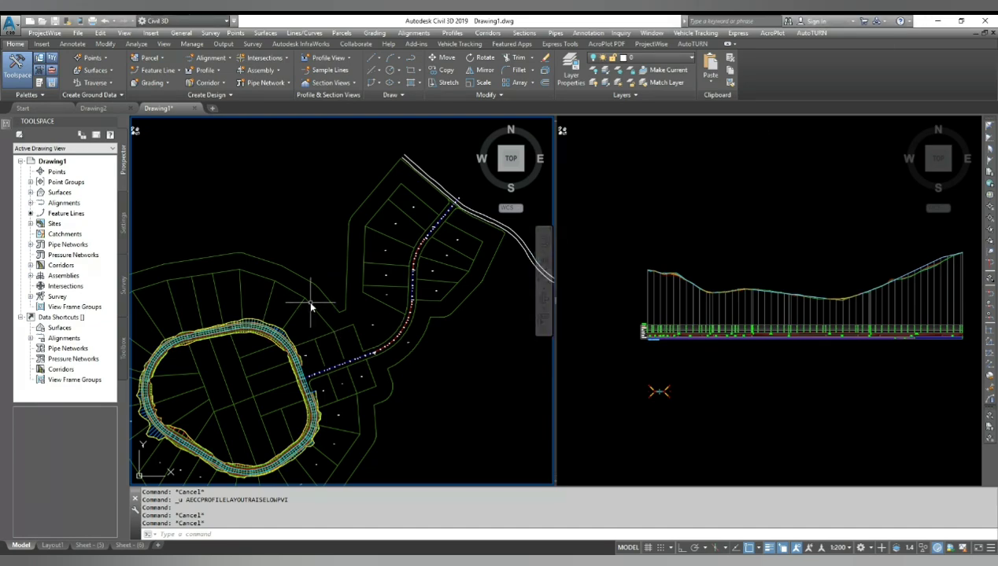
# Zoom in along the alignment plan, then on the existing ground and design profile lines.
pyautogui.scroll(2, 451, 384)
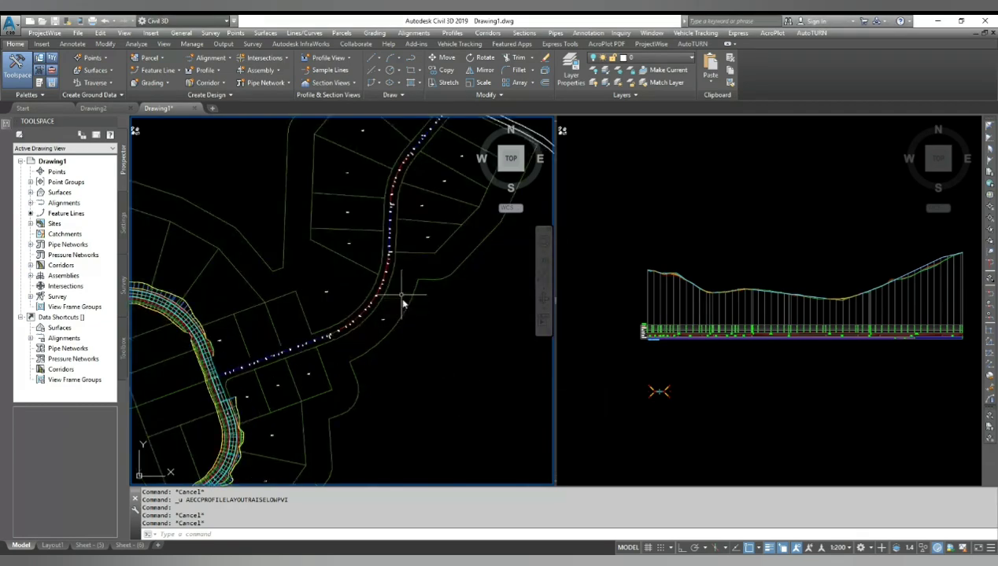
pyautogui.scroll(2, 399, 294)
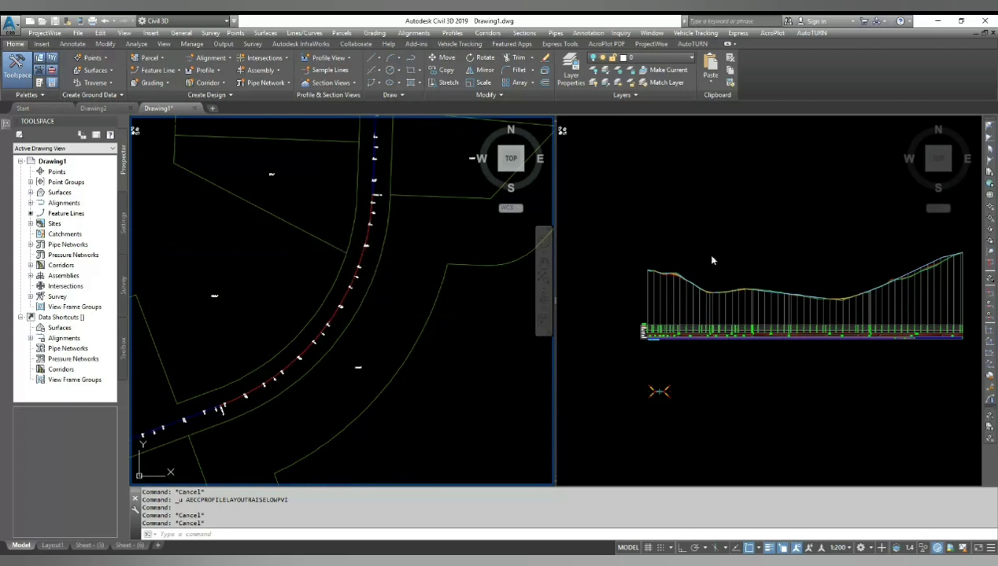
pyautogui.scroll(1, 712, 260)
pyautogui.scroll(2, 837, 290)
pyautogui.scroll(1, 724, 285)
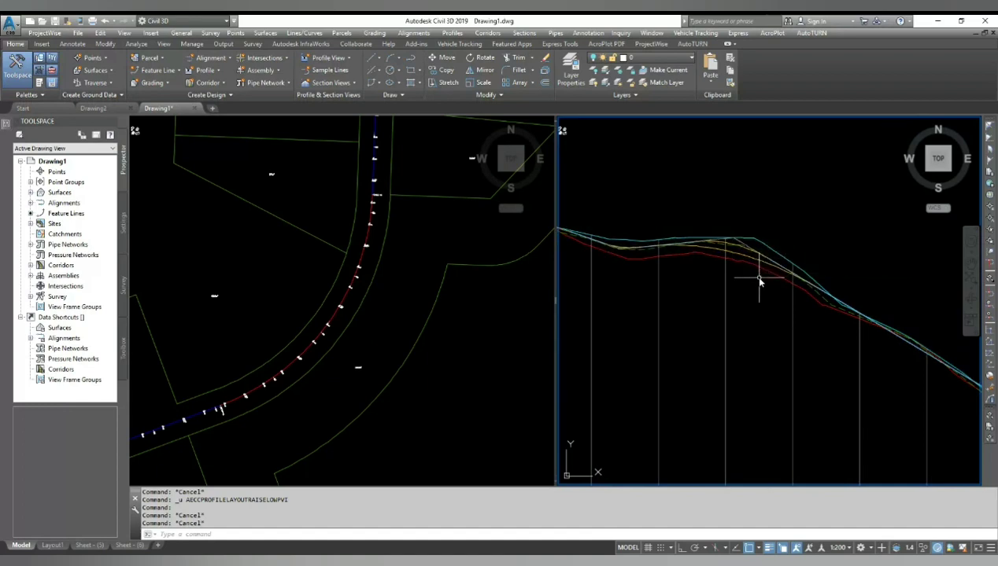
pyautogui.scroll(-4, 610, 250)
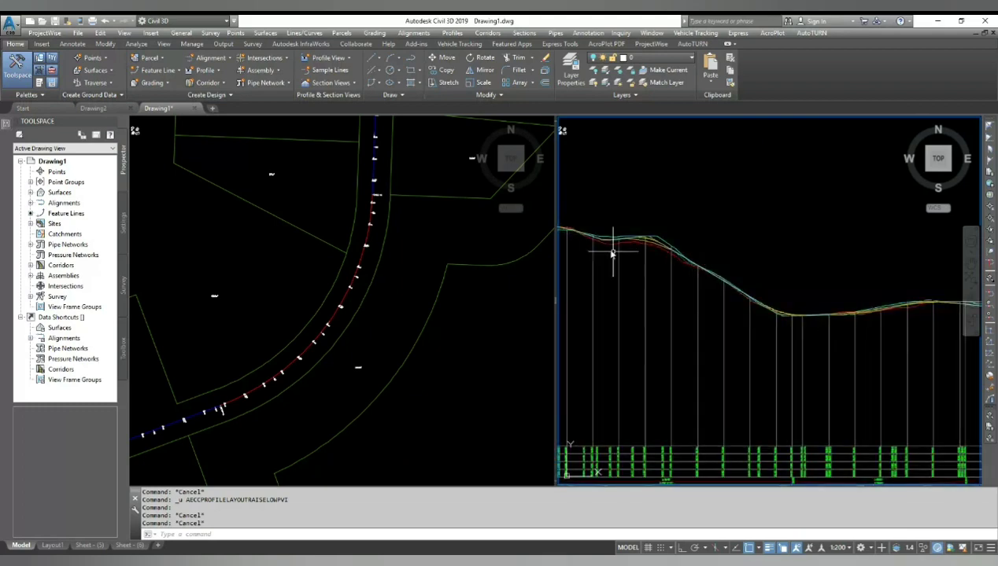
pyautogui.scroll(3, 630, 255)
pyautogui.scroll(2, 647, 259)
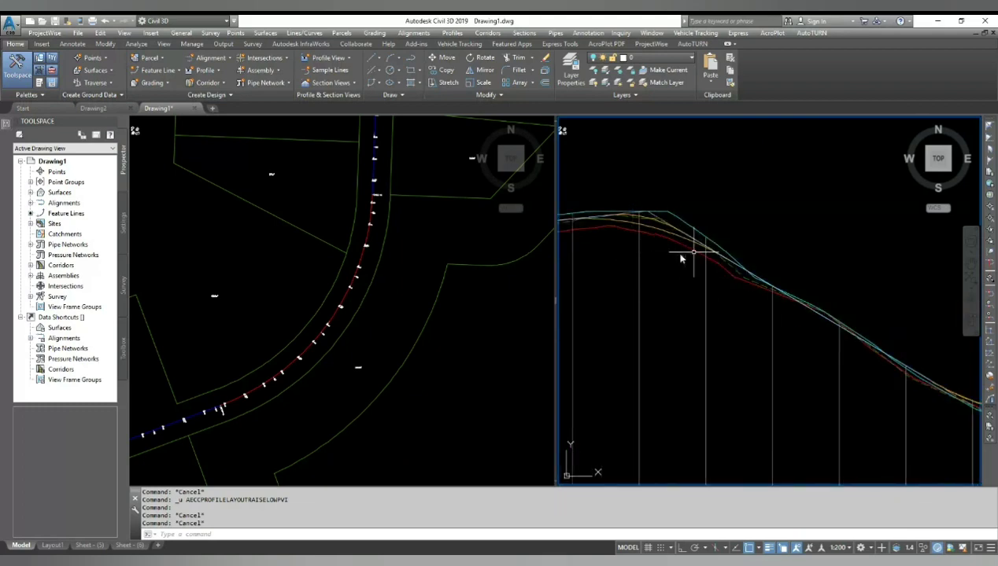
pyautogui.scroll(-2, 621, 277)
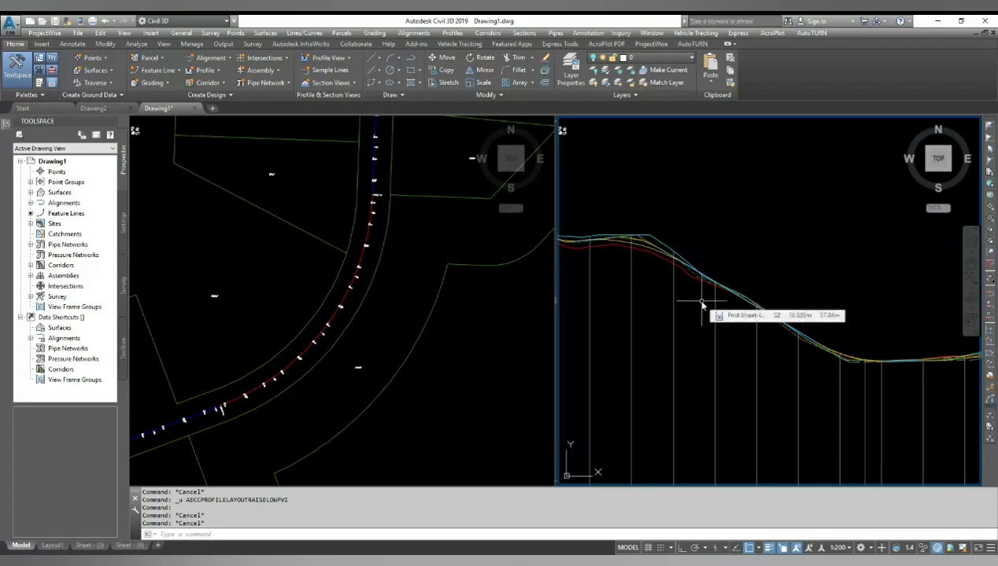
pyautogui.scroll(4, 615, 250)
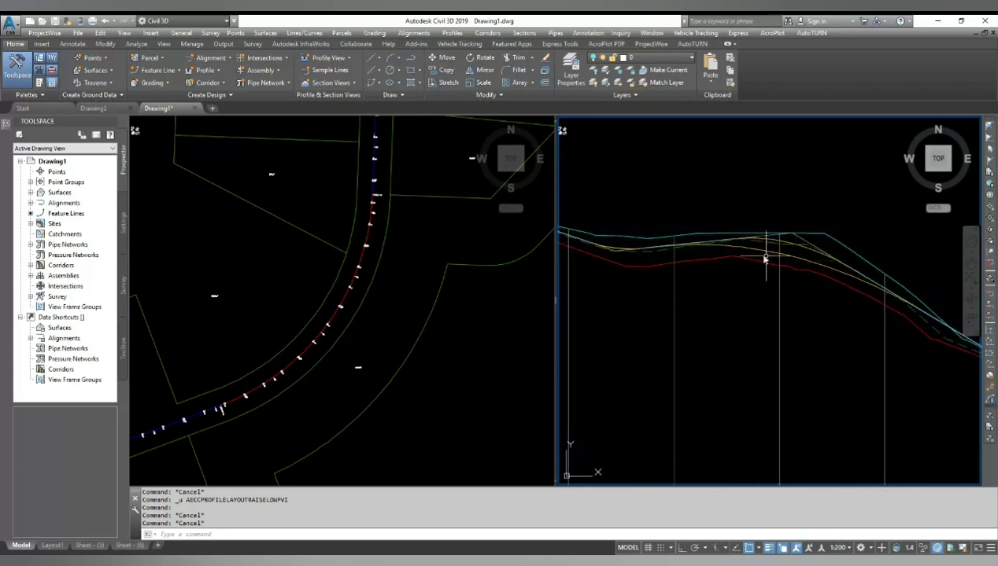
# Copy the Finished Grade Centerline - First Street OP-2 profile data into a new profile.
pyautogui.click(795, 239)
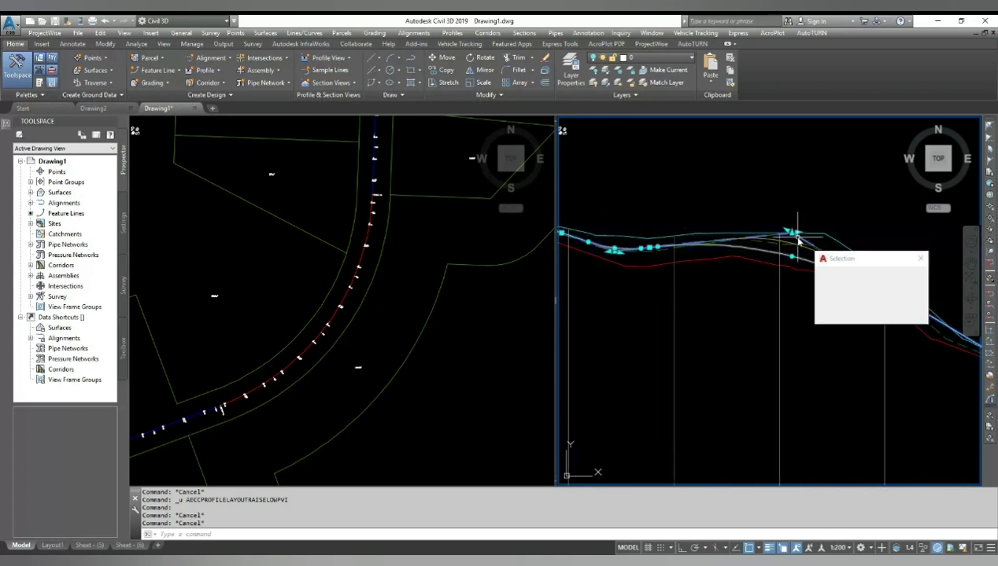
pyautogui.click(838, 276)
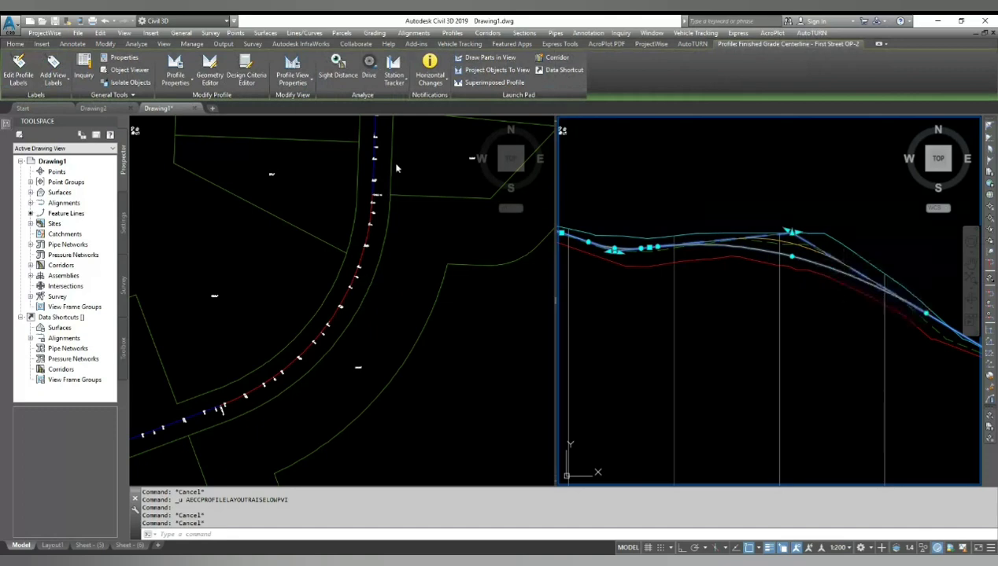
pyautogui.click(210, 66)
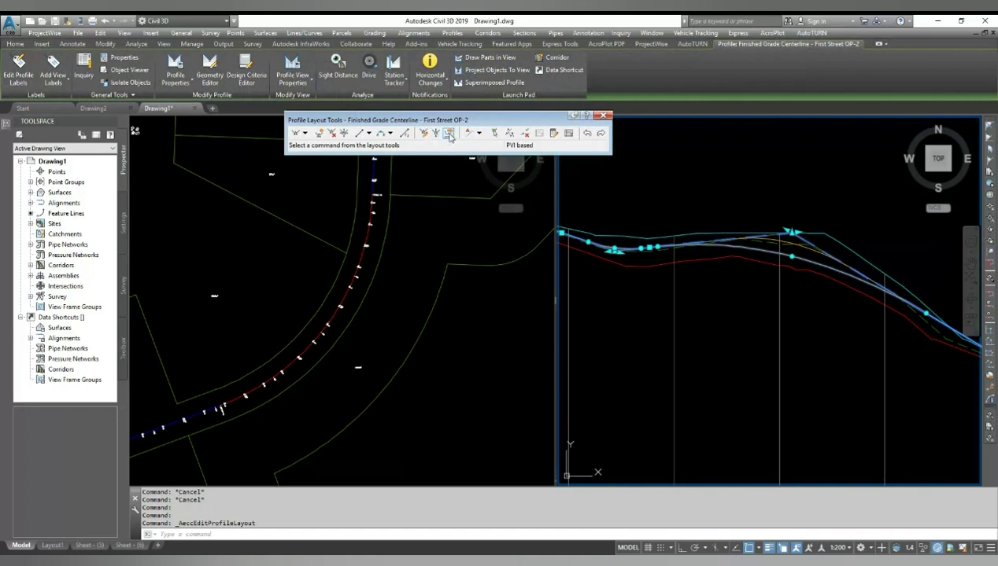
pyautogui.click(448, 134)
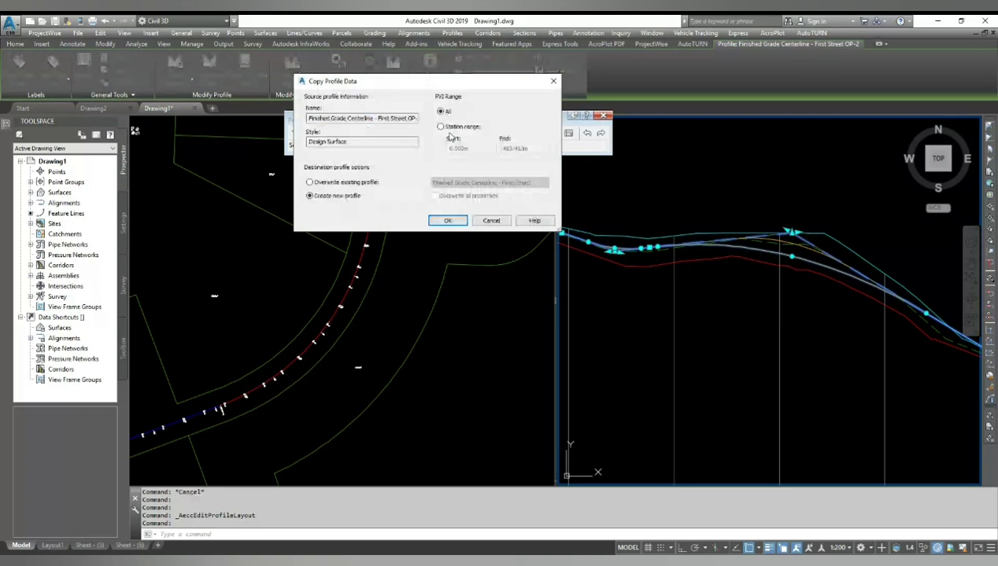
pyautogui.click(449, 221)
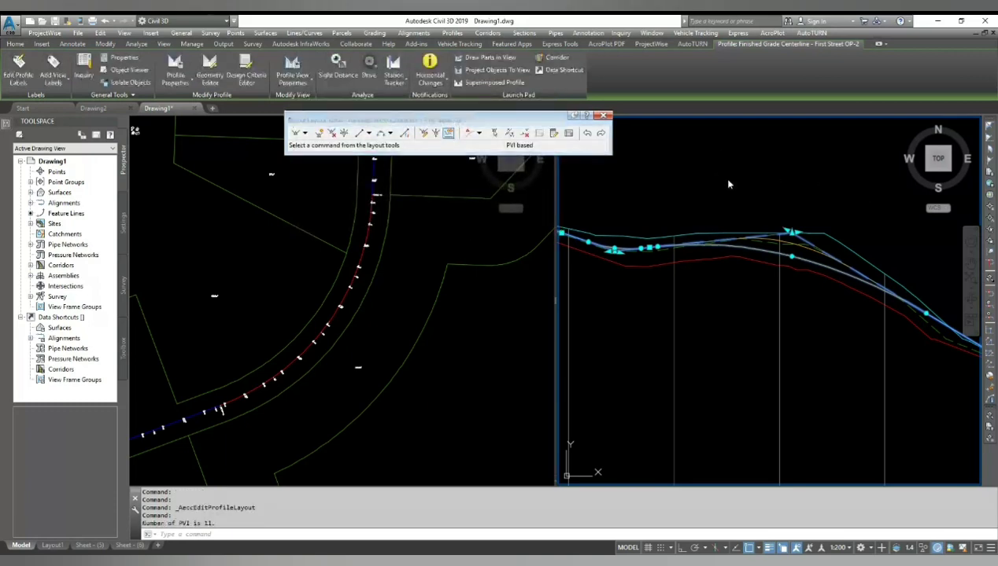
# Rename the copied profile to remove its [Copy] suffix.
pyautogui.press('Escape')
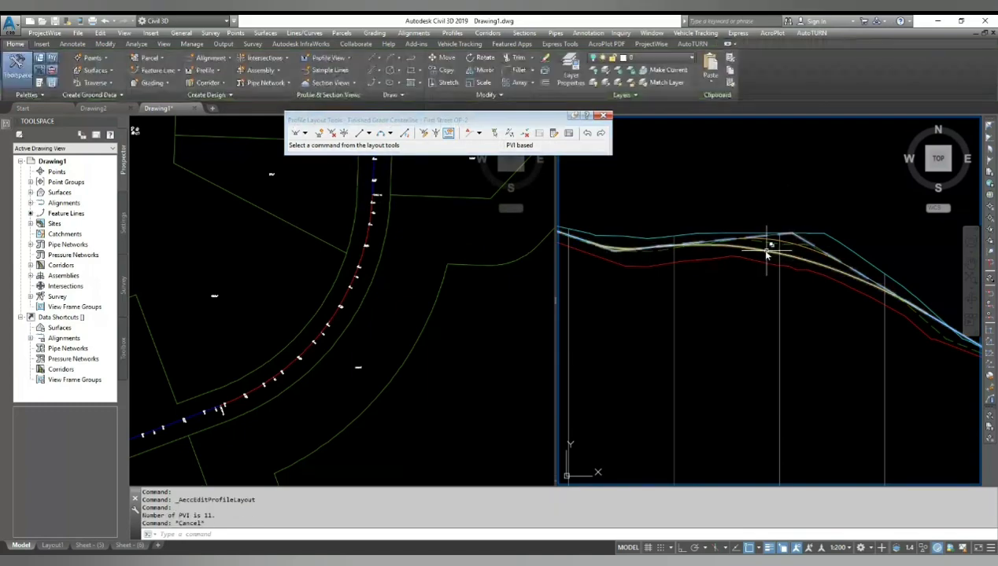
pyautogui.click(767, 253)
pyautogui.click(807, 290)
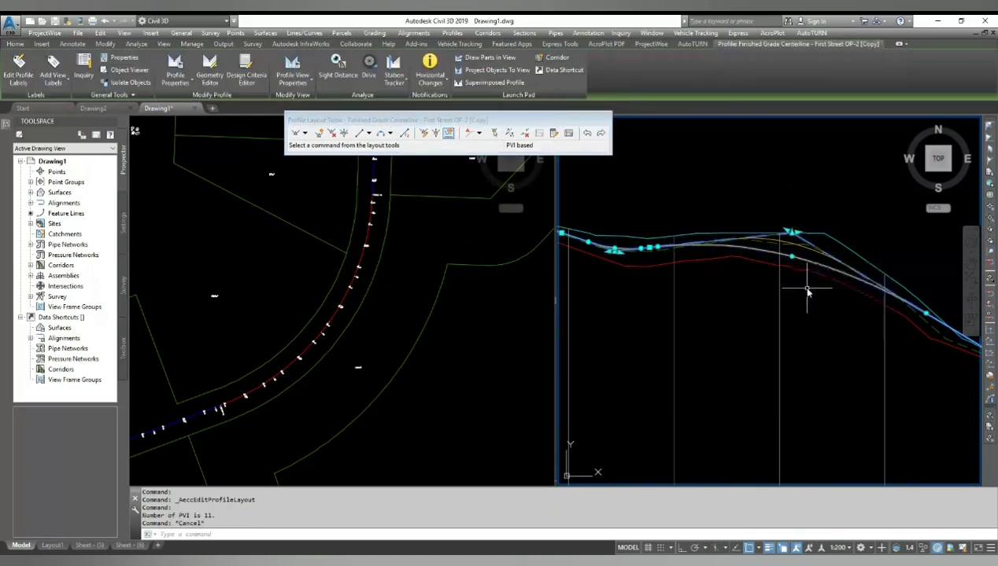
pyautogui.click(176, 66)
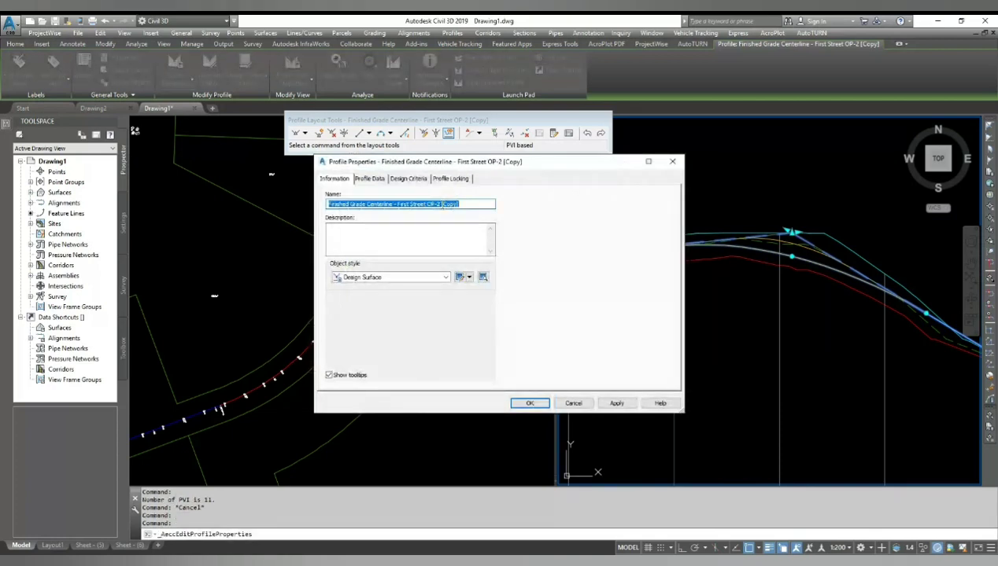
pyautogui.doubleClick(450, 204)
pyautogui.moveTo(439, 203); pyautogui.dragTo(470, 204)
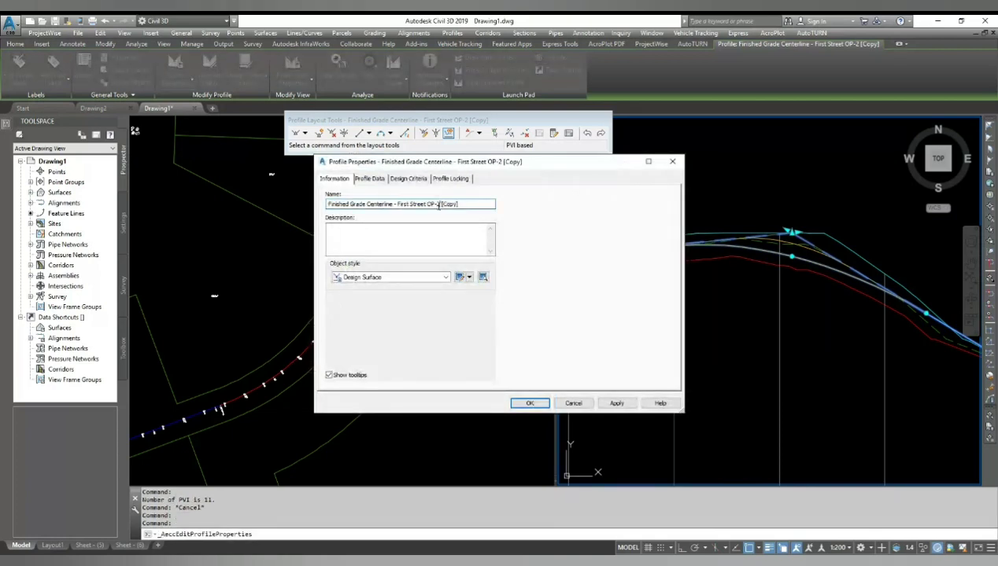
pyautogui.press('BackSpace')
pyautogui.press('BackSpace')
pyautogui.click(529, 403)
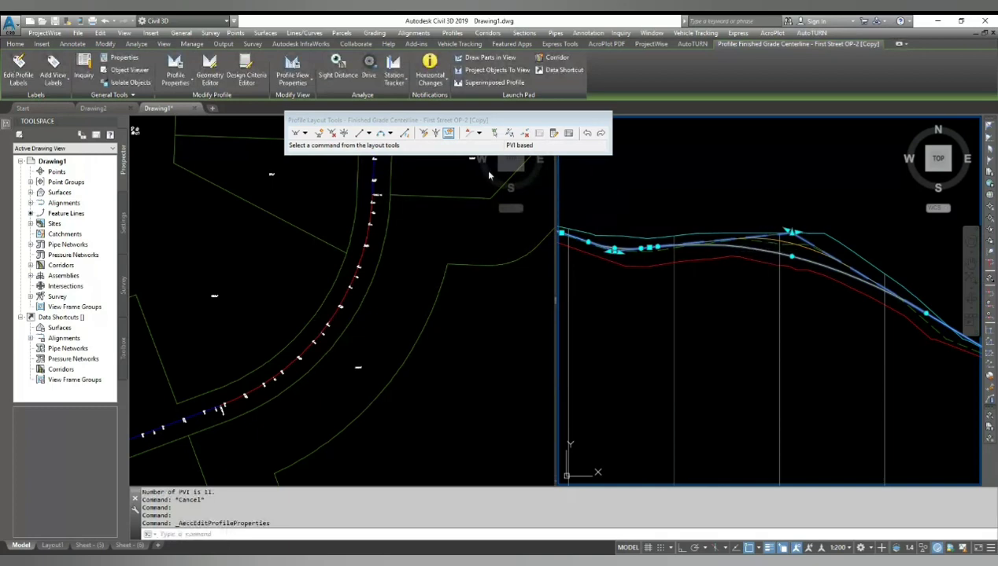
# Raise all PVIs of the copied profile by 0.050 m.
pyautogui.click(437, 135)
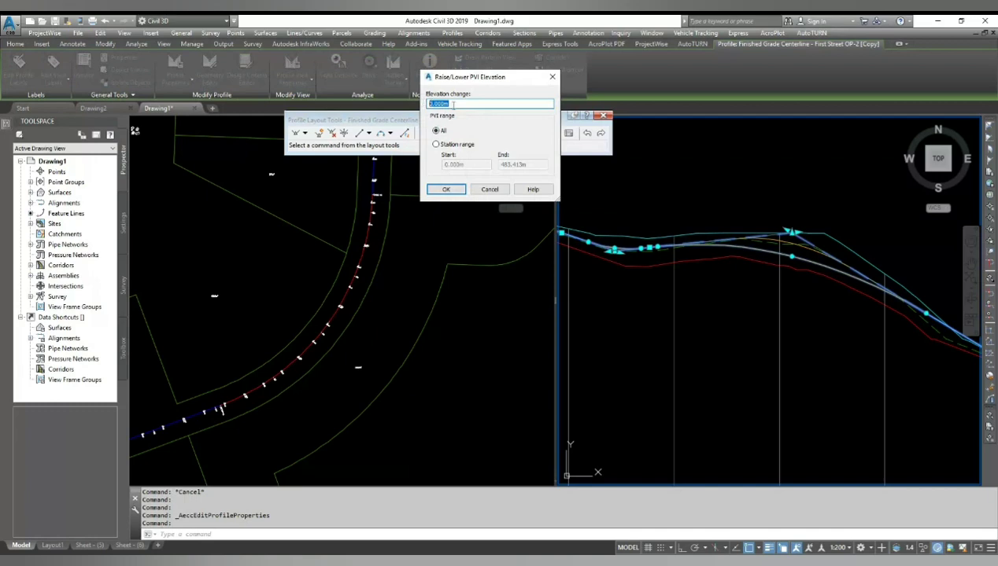
pyautogui.write('0.')
pyautogui.click(447, 190)
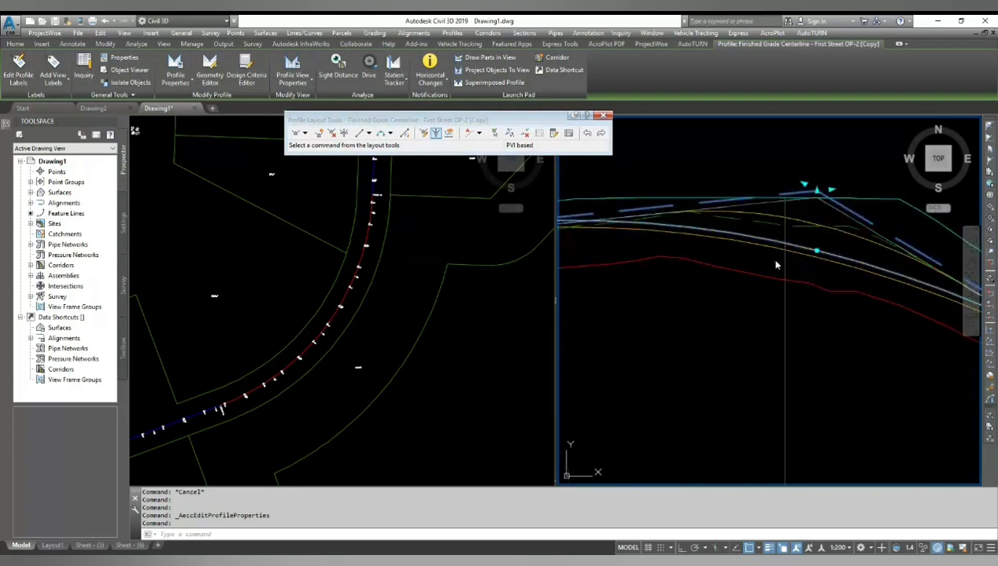
pyautogui.press('Escape')
pyautogui.scroll(-2, 650, 223)
pyautogui.scroll(-1, 650, 223)
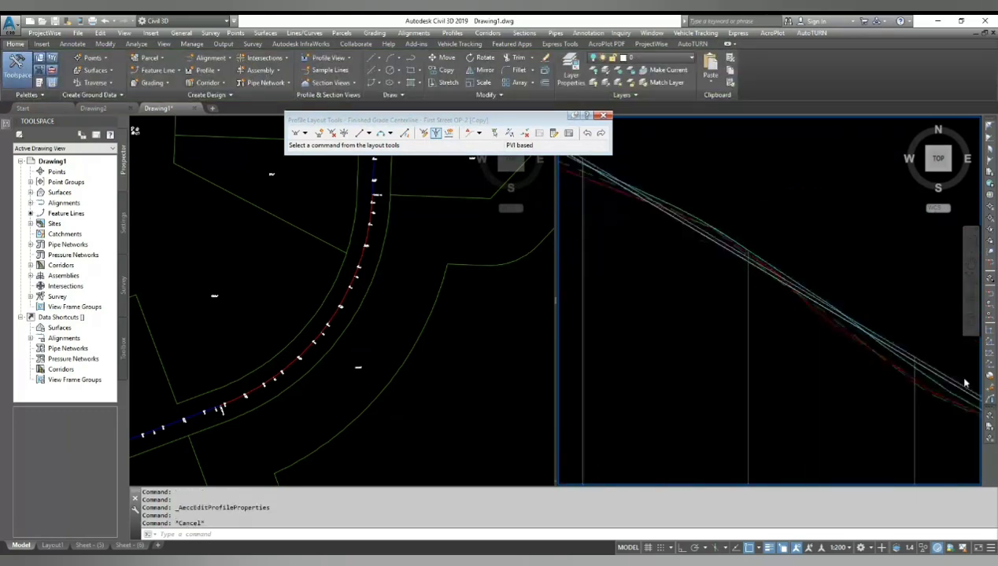
pyautogui.scroll(-2, 647, 279)
pyautogui.scroll(-2, 708, 287)
pyautogui.scroll(1, 612, 312)
pyautogui.scroll(1, 605, 291)
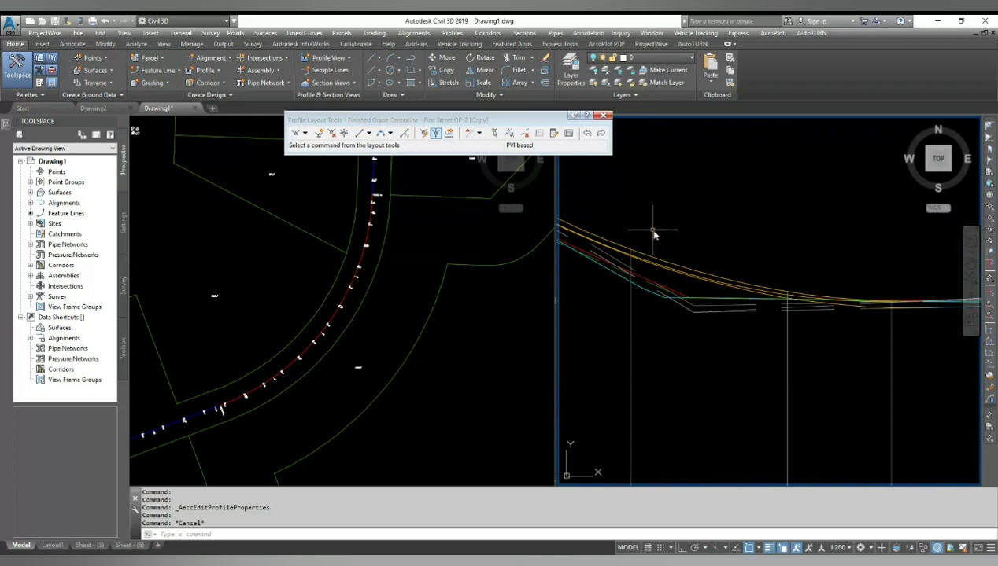
pyautogui.scroll(-2, 683, 252)
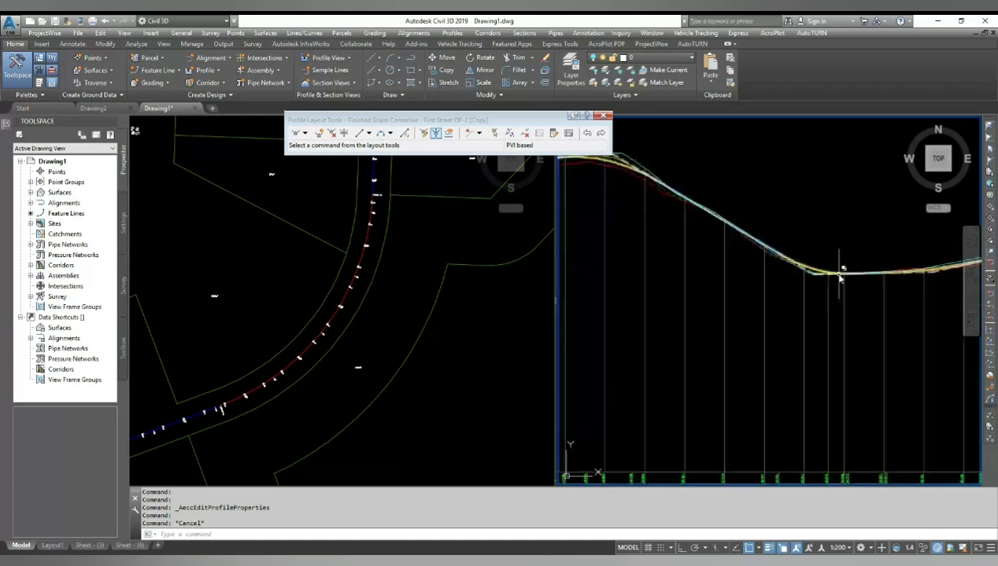
pyautogui.scroll(2, 818, 264)
pyautogui.scroll(2, 717, 197)
pyautogui.scroll(1, 704, 206)
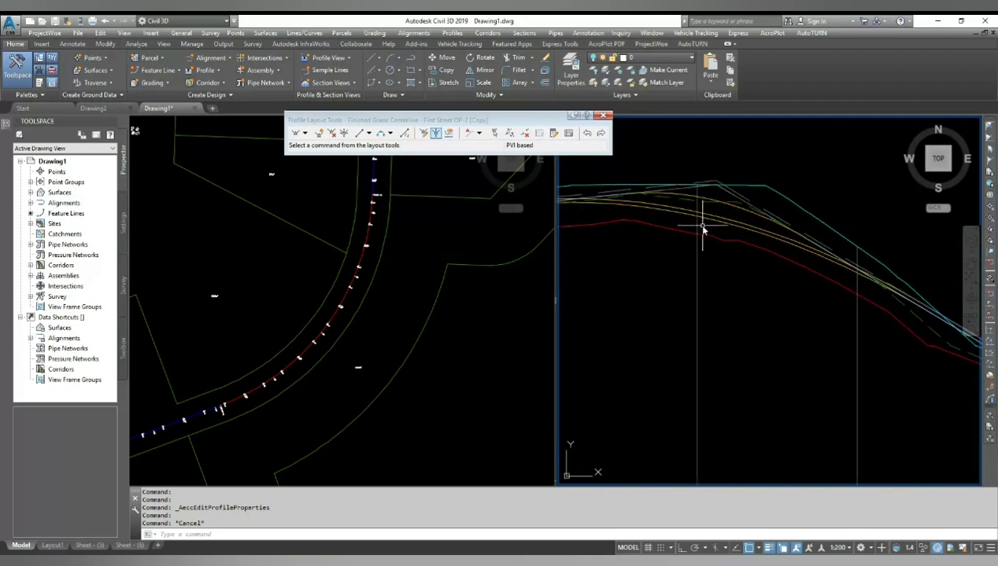
# Create another copy of the design profile's data as a new profile.
pyautogui.click(673, 214)
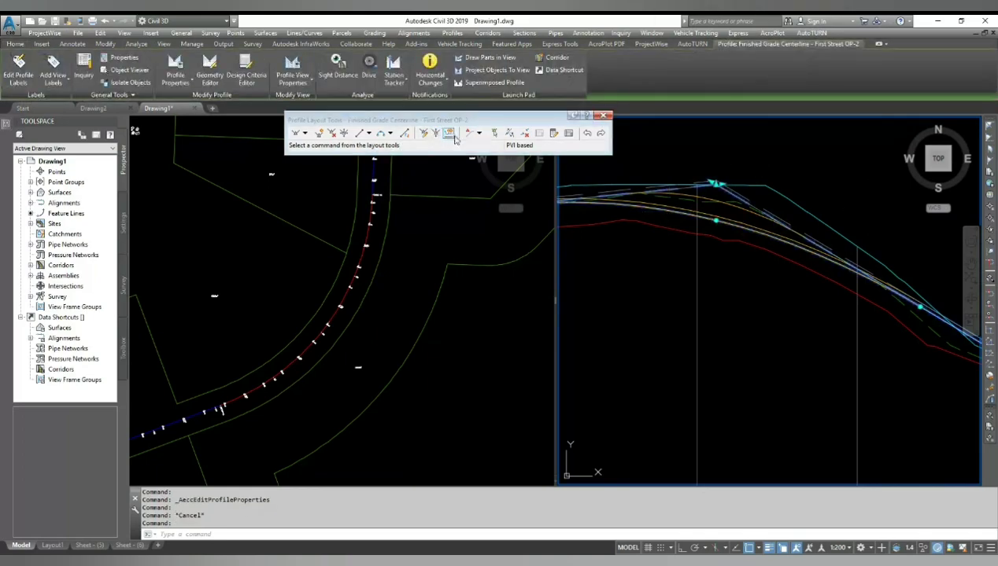
pyautogui.click(449, 133)
pyautogui.click(447, 220)
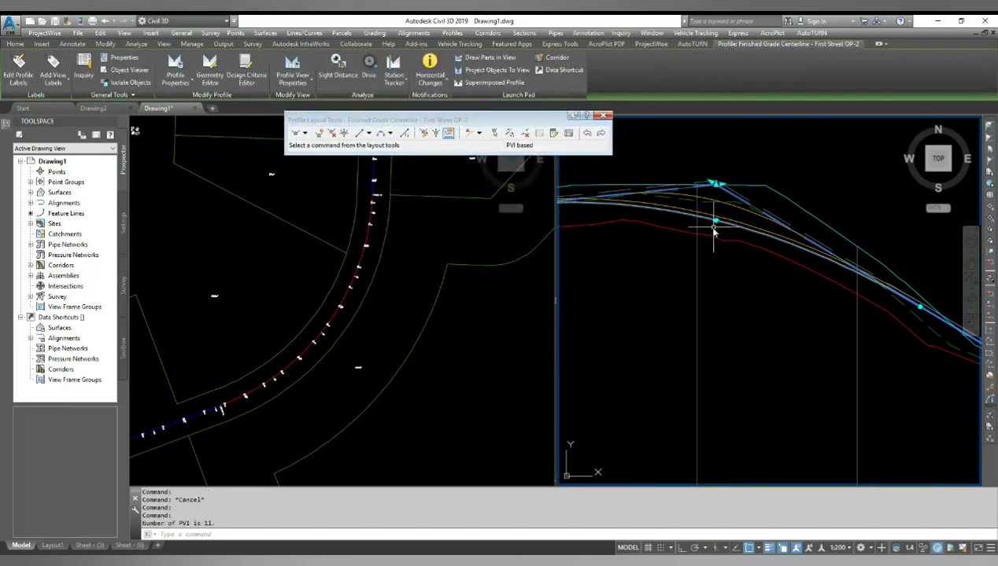
pyautogui.press('Escape')
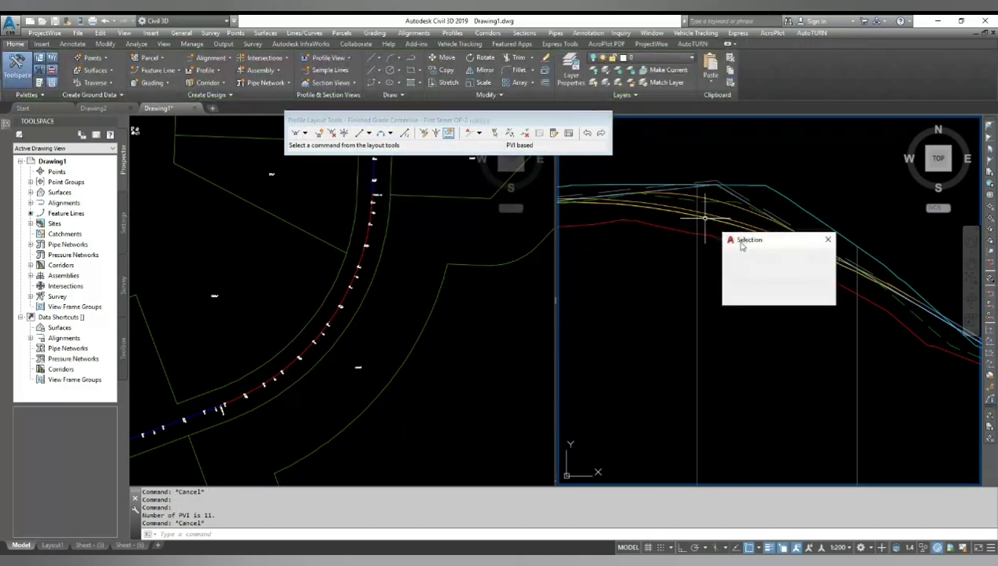
# Lower all PVIs of the new copy with a -5 elevation change.
pyautogui.click(704, 219)
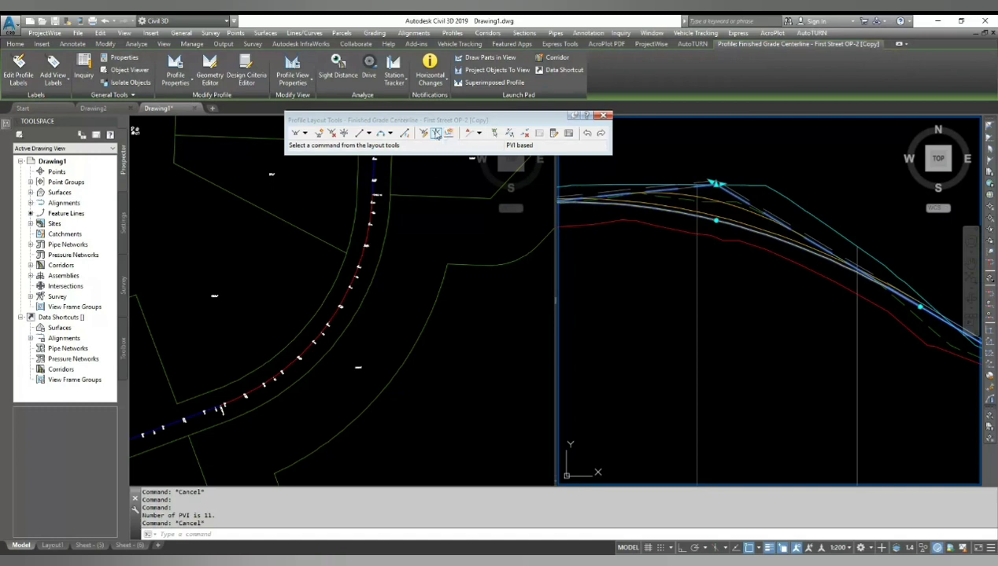
pyautogui.click(437, 133)
pyautogui.doubleClick(461, 103)
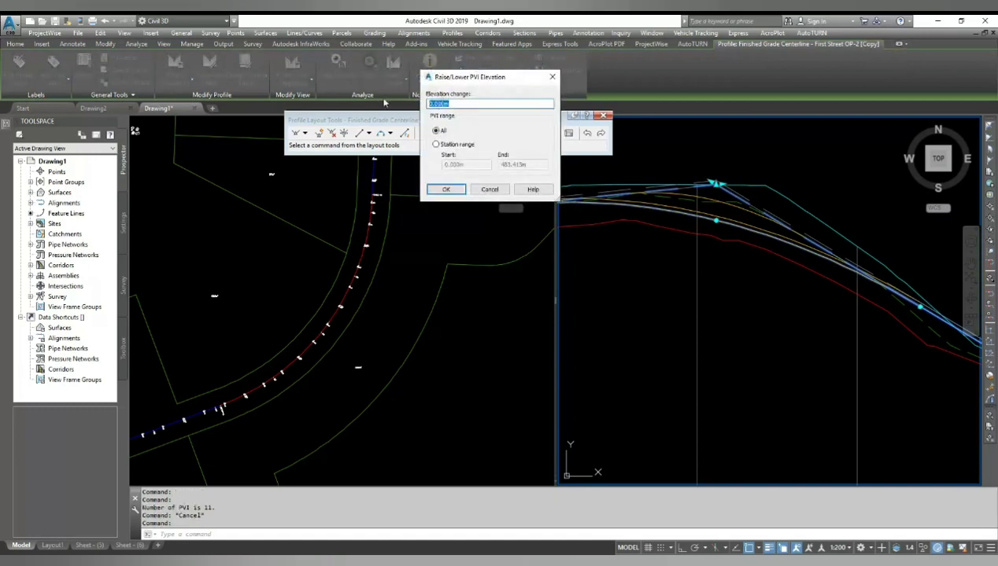
pyautogui.write('-')
pyautogui.write('5')
pyautogui.click(447, 189)
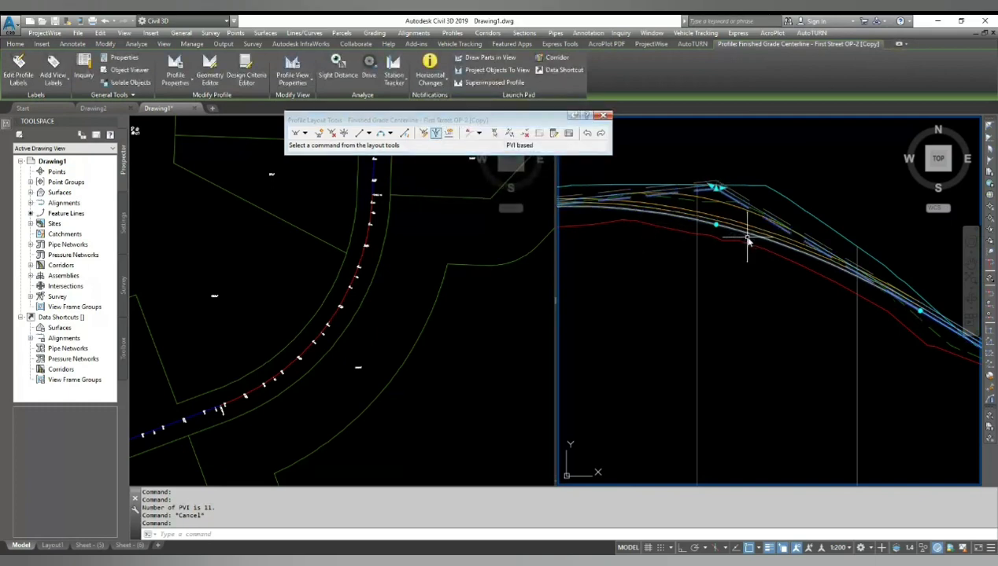
pyautogui.press('Escape')
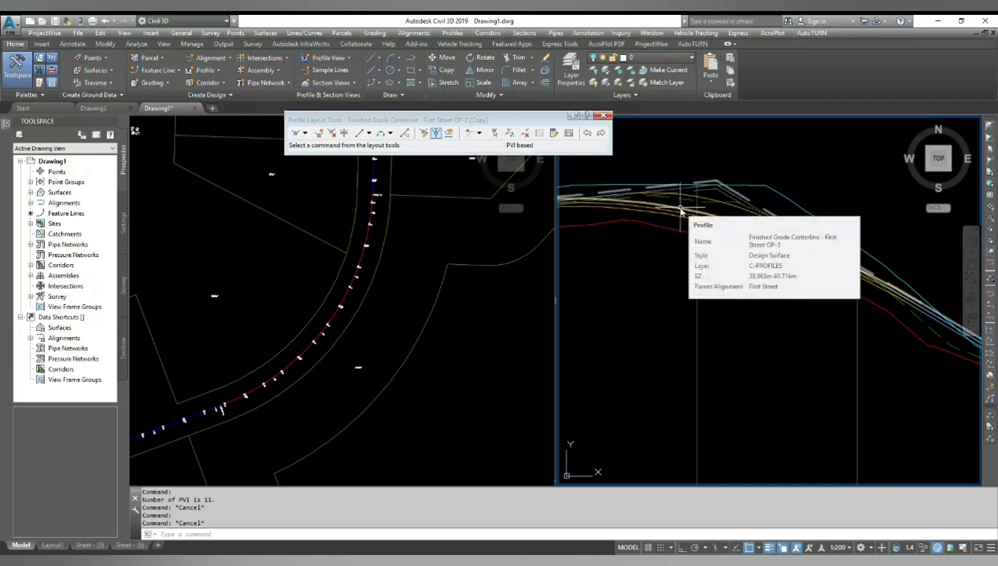
pyautogui.scroll(4, 681, 211)
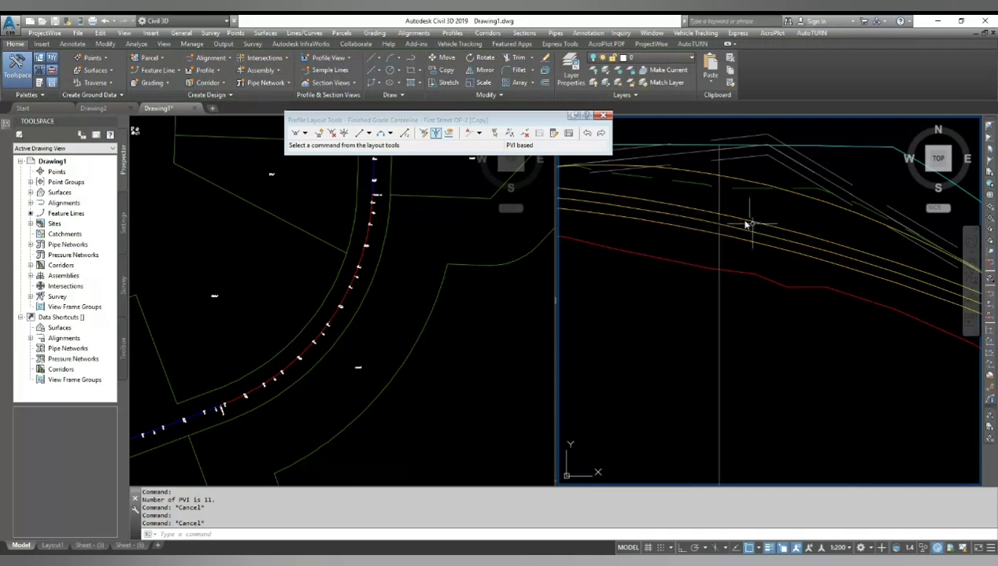
pyautogui.scroll(-5, 709, 223)
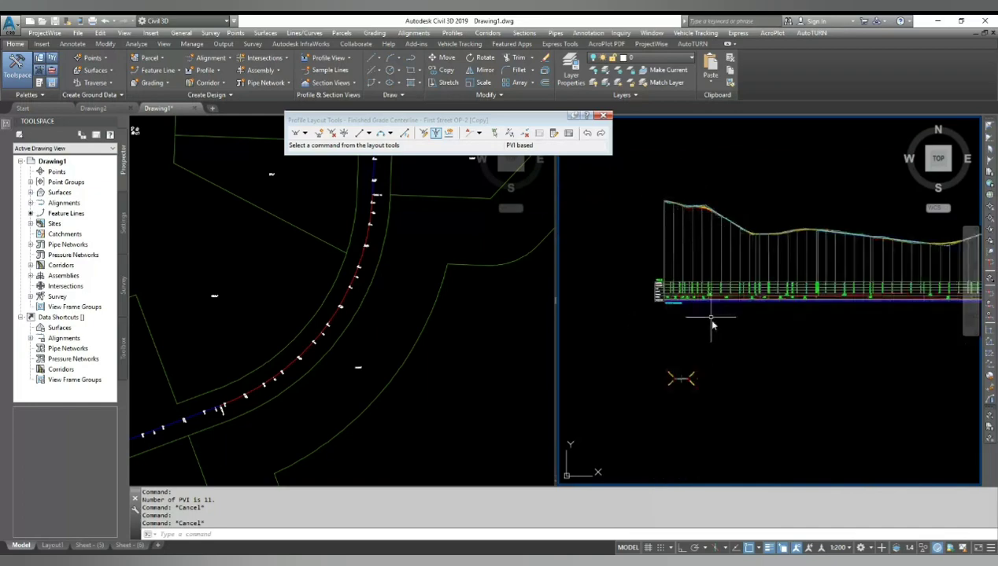
pyautogui.scroll(4, 669, 291)
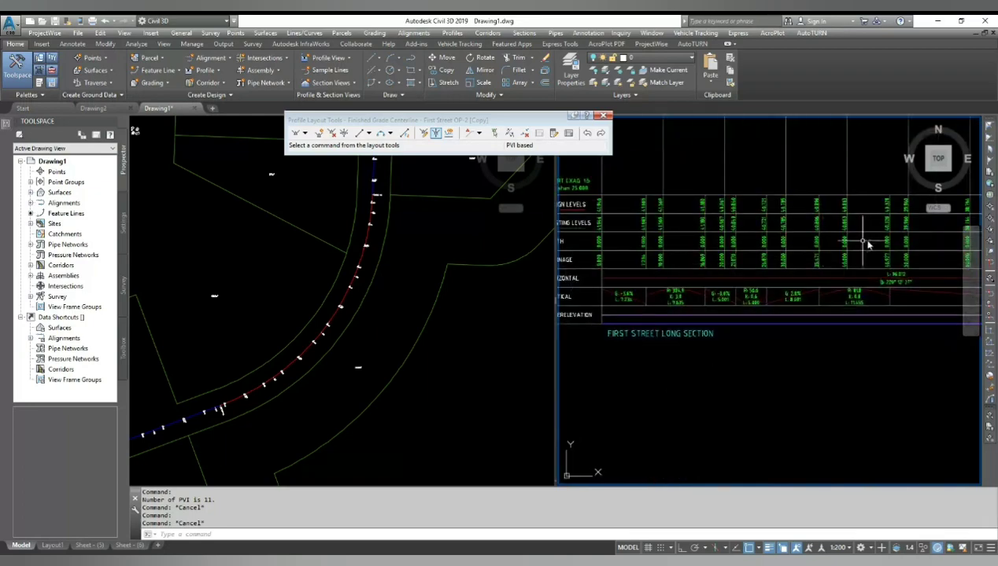
pyautogui.scroll(-4, 857, 240)
pyautogui.scroll(3, 755, 287)
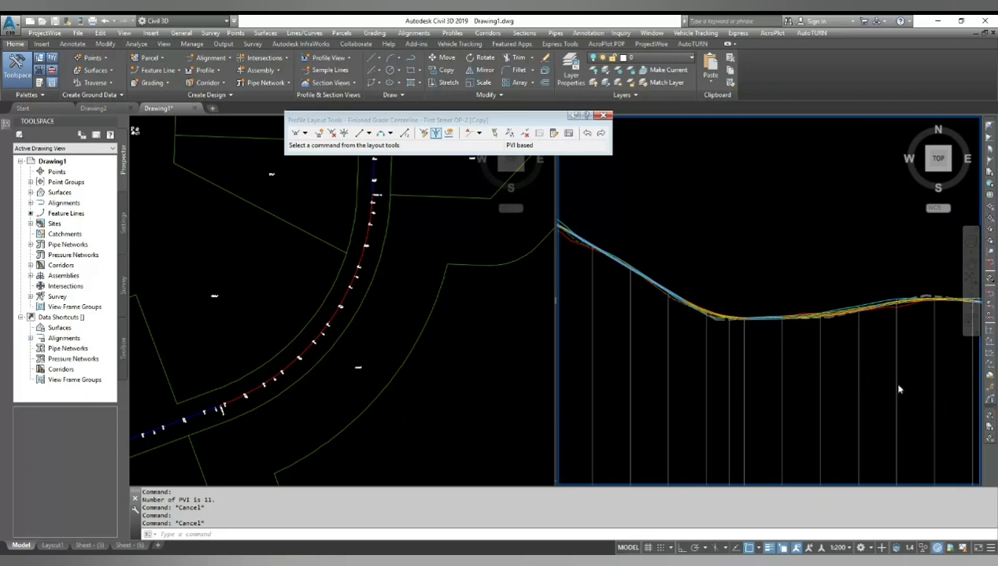
pyautogui.scroll(2, 747, 355)
pyautogui.scroll(2, 622, 307)
pyautogui.scroll(1, 604, 285)
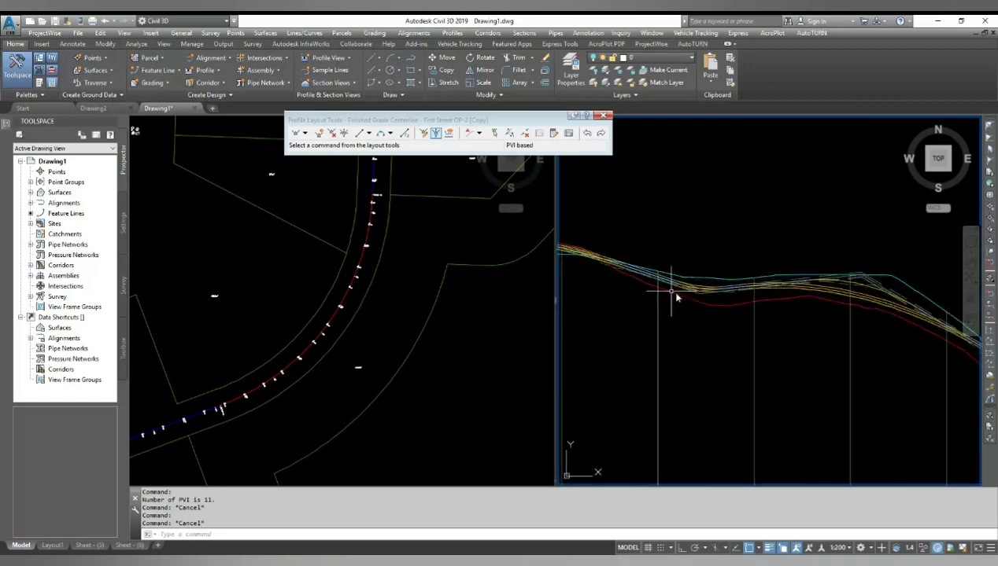